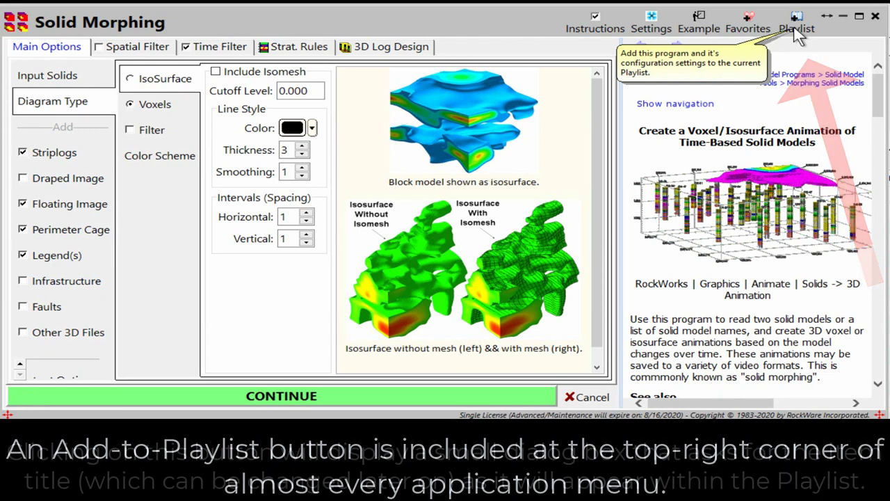
Add Solid Morphing to the playlist titled 'Create 3D Animation Depicting TCE Blob Migration'
left_click(796, 31)
type("Cr")
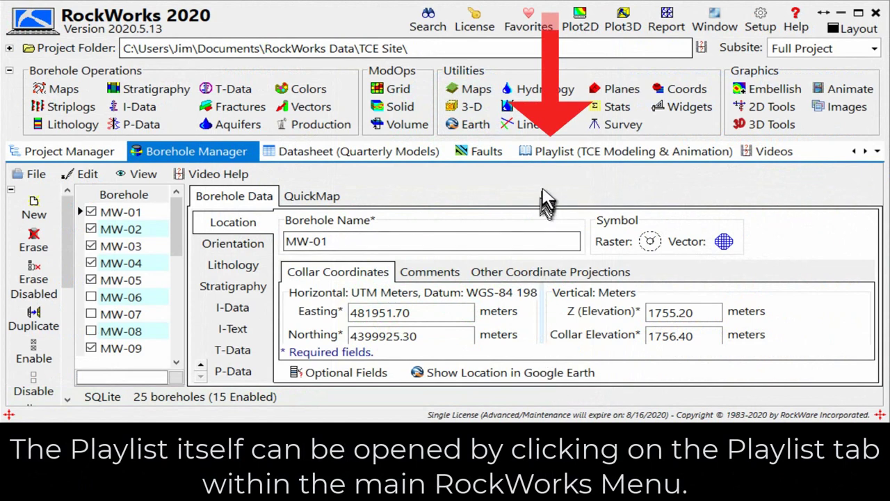
Show the TCE Modeling & Animation playlist and its seven saved items
left_click(540, 152)
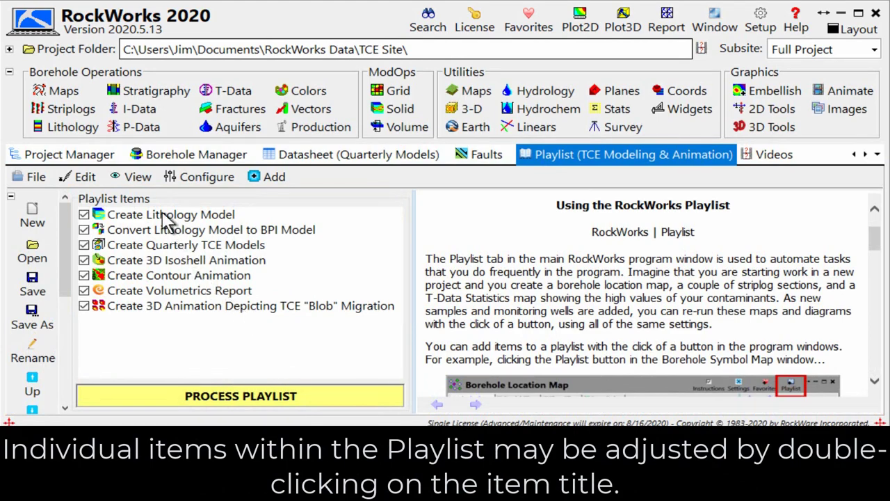
Review Create Lithology Model's 3D solid options, then list special items like Comment and Pause
double_click(167, 215)
left_click(125, 299)
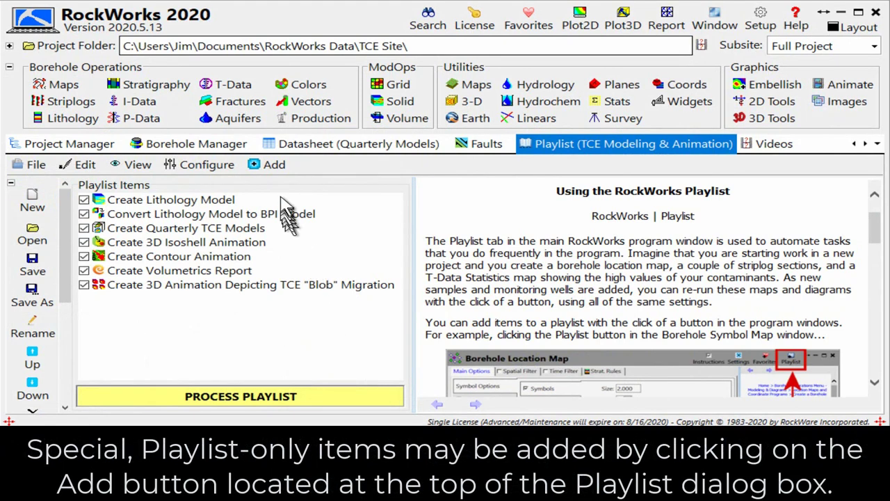
left_click(272, 170)
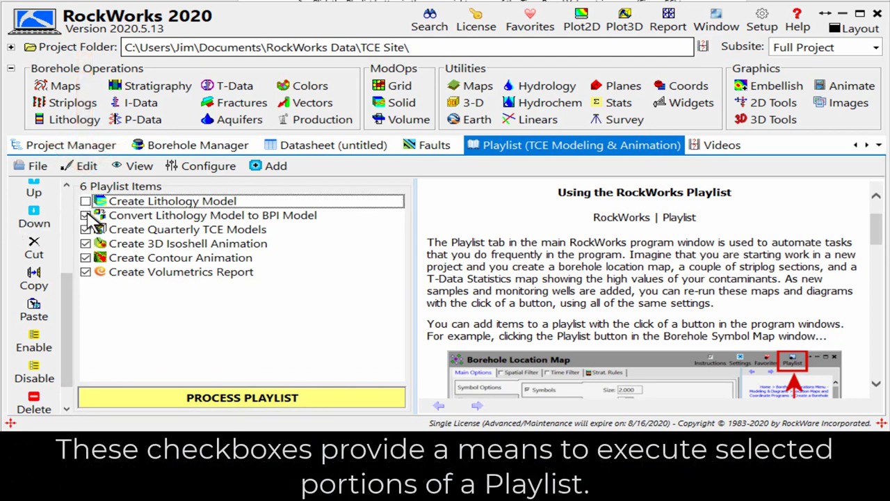
Uncheck BPI conversion, Quarterly TCE Models, Isoshell and Contour Animation, leaving Volumetrics Report checked
left_click(85, 216)
left_click(84, 229)
left_click(85, 243)
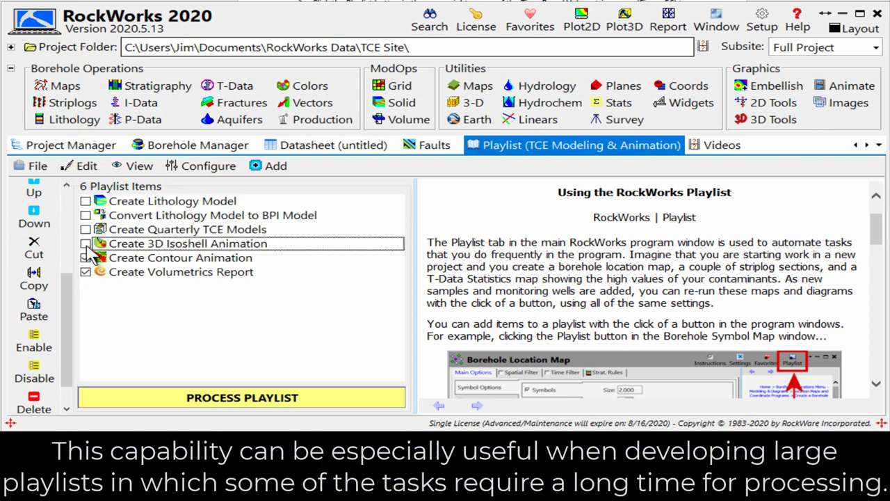
left_click(86, 257)
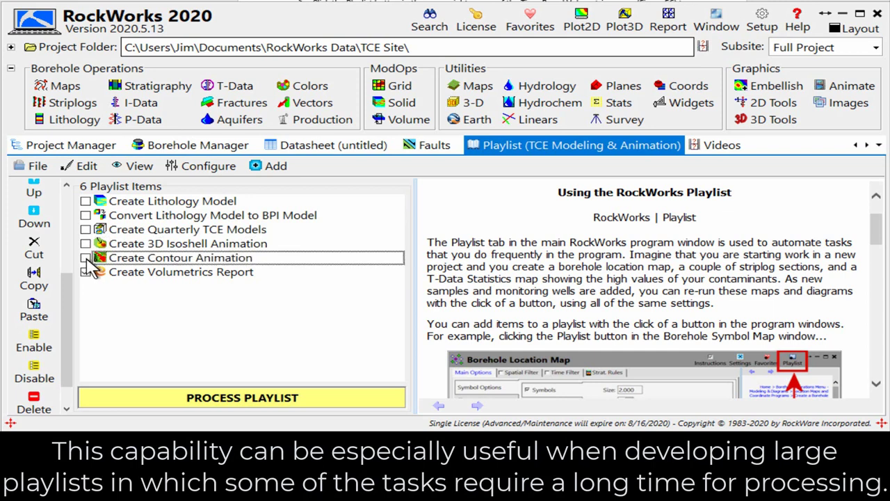
left_click(146, 274)
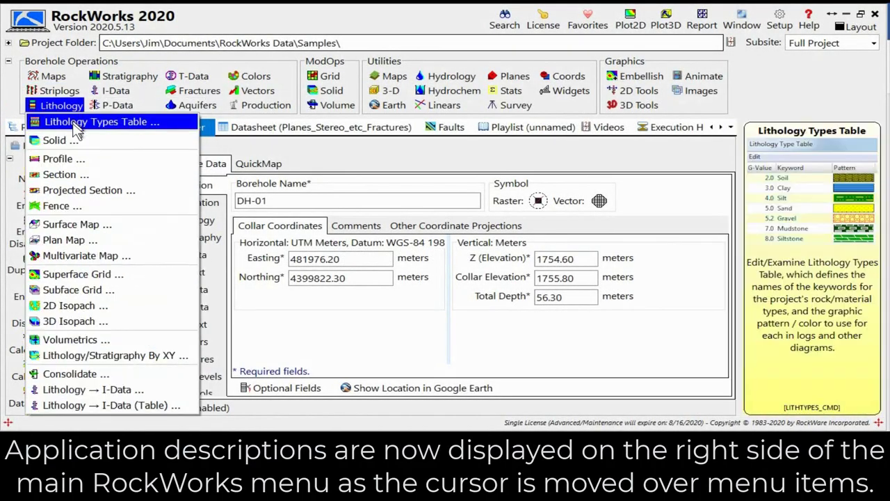
Browse program abstracts for Lithology, Stratigraphy, I-Data, P-Data, T-Data, Fractures, Aquifers, Color and Grid menus
left_click(61, 105)
left_click(125, 75)
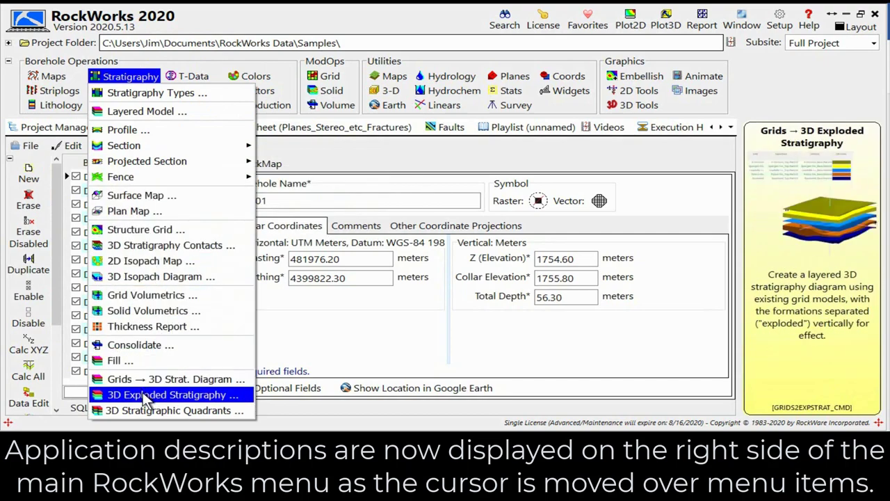
left_click(117, 90)
left_click(119, 105)
mouse_move(124, 175)
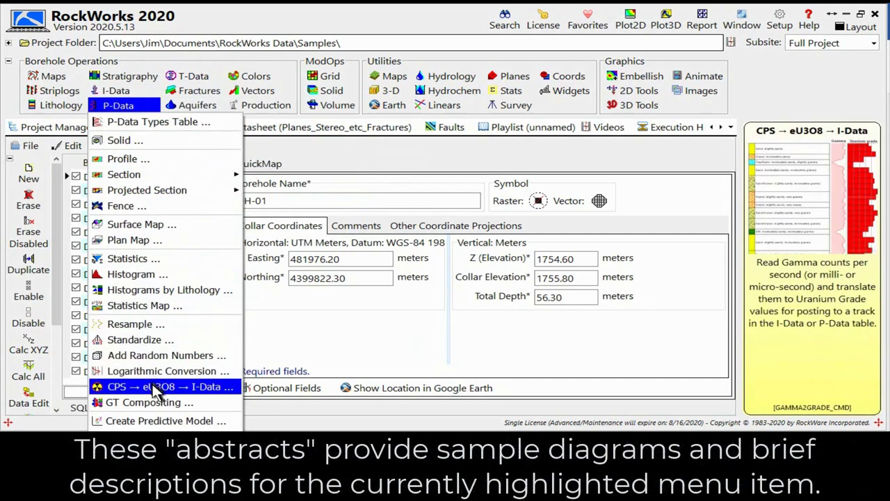
left_click(194, 76)
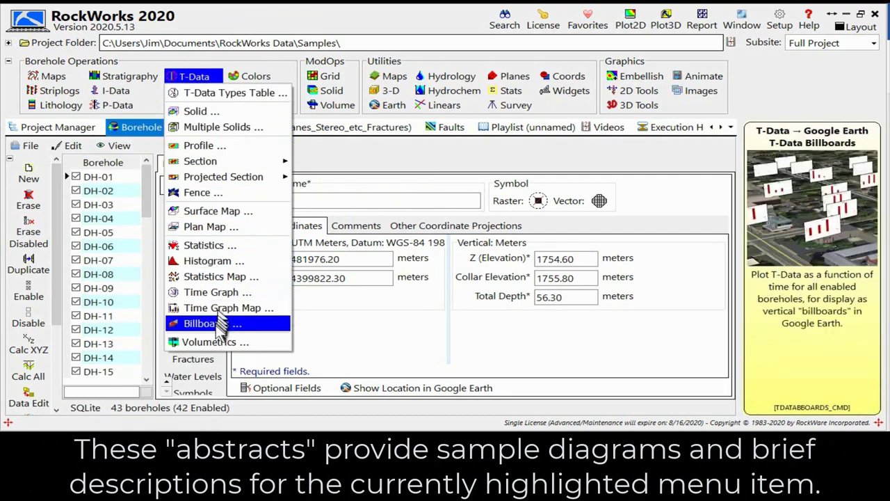
left_click(194, 90)
left_click(194, 105)
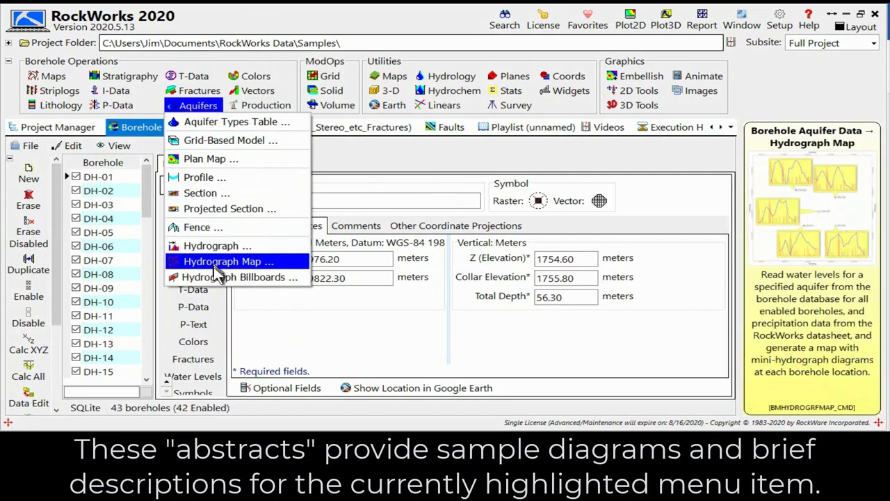
left_click(257, 76)
left_click(330, 75)
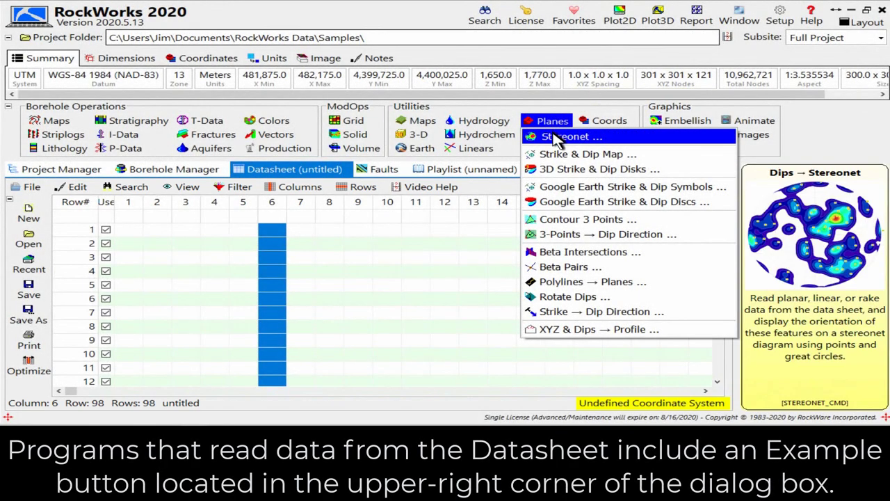
Load the Planes_Stereo_etc_Fractures.rwdat example for Stereonet and inspect the Direction column choices
left_click(558, 137)
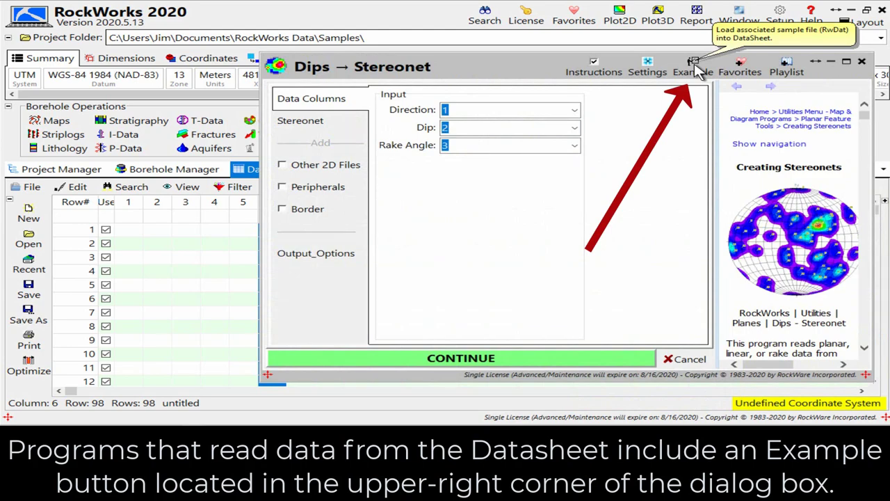
left_click(694, 67)
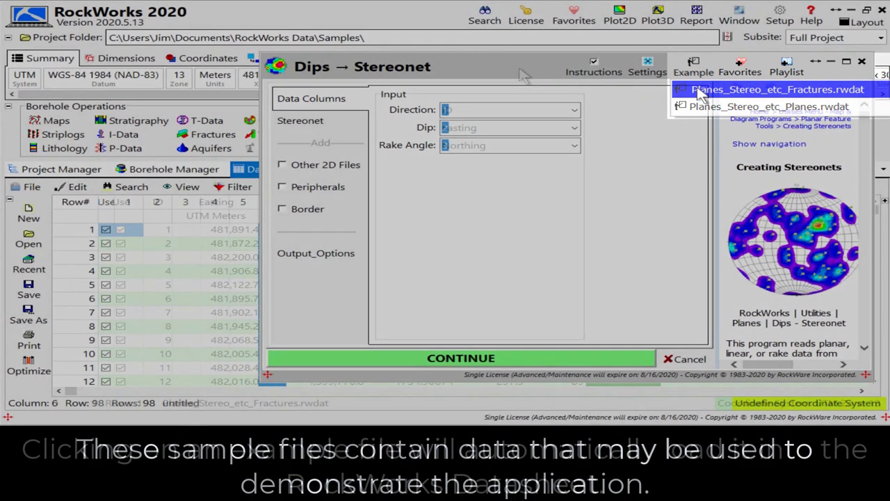
left_click(698, 90)
left_click_drag(518, 70, 634, 77)
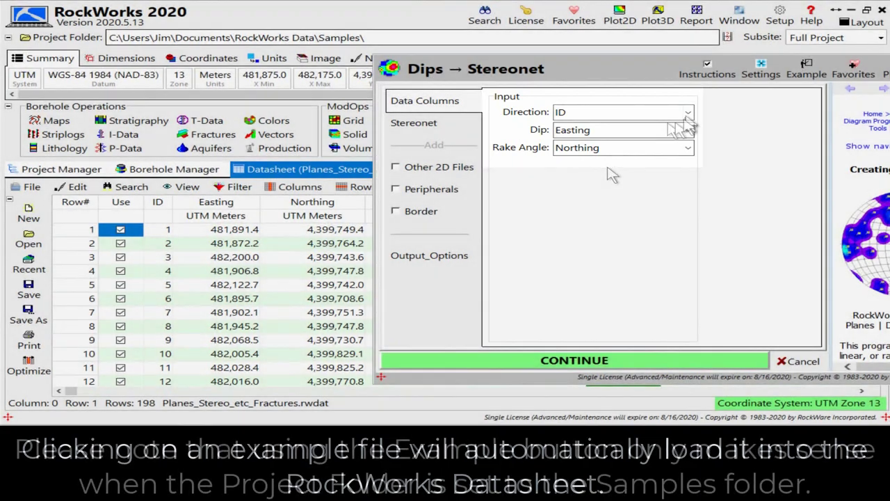
left_click(687, 112)
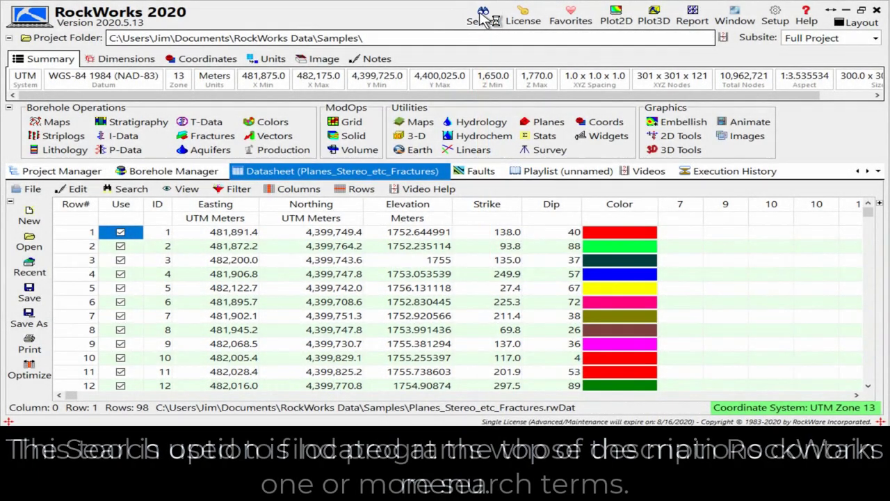
Replace the previous POLYGON search term with the misspelled 'conturz' in Application Search
left_click(483, 16)
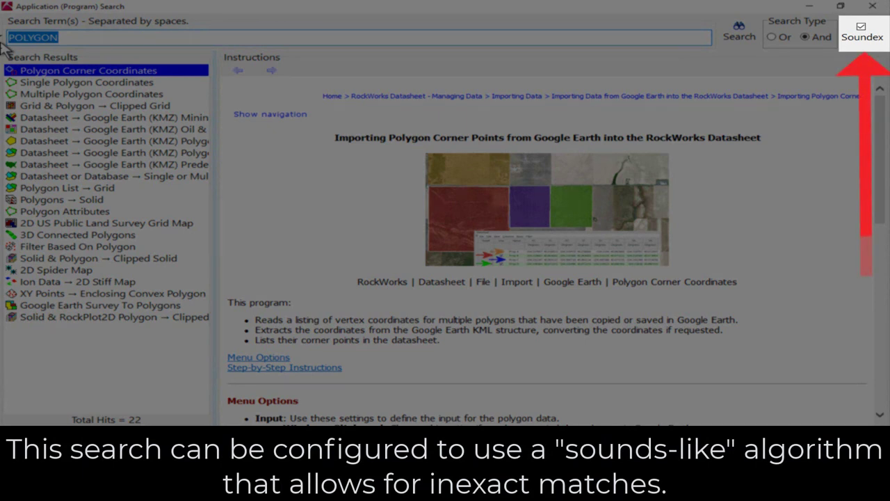
type("conturz")
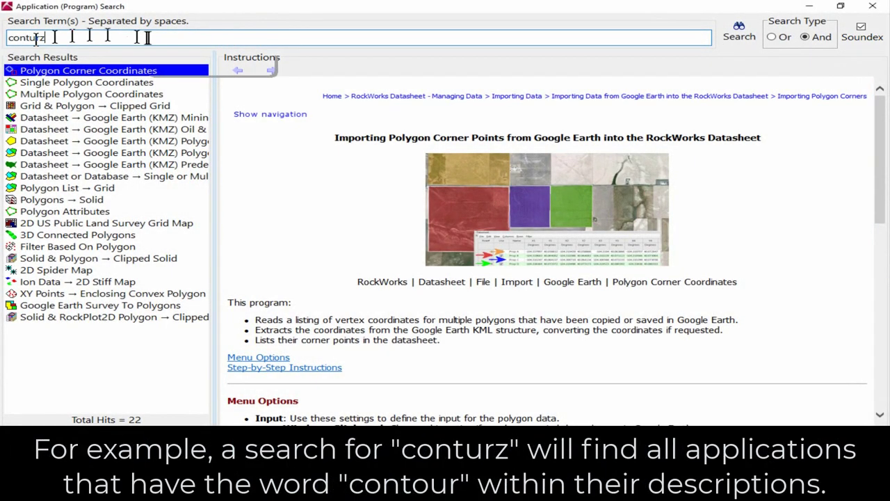
Search 'conturz' and read descriptions for Contour 3 Points, the 3D fault mesh and 3D Stratigraphy Contacts
left_click(739, 37)
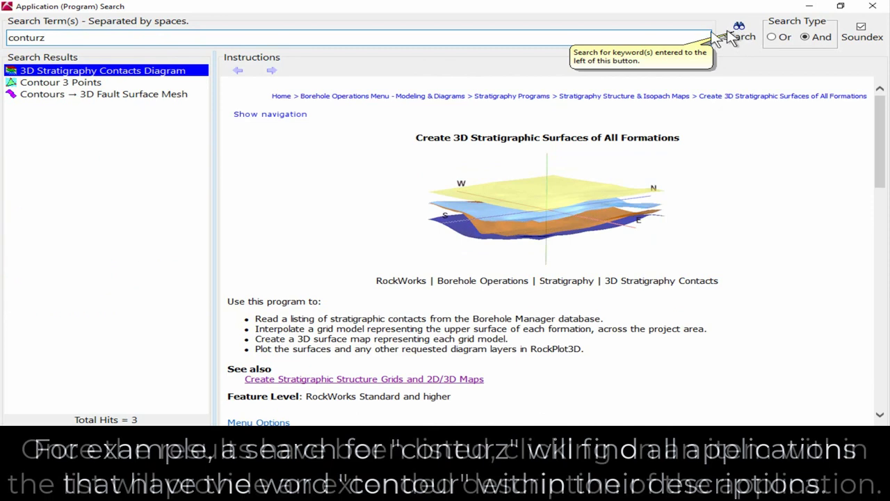
left_click(87, 87)
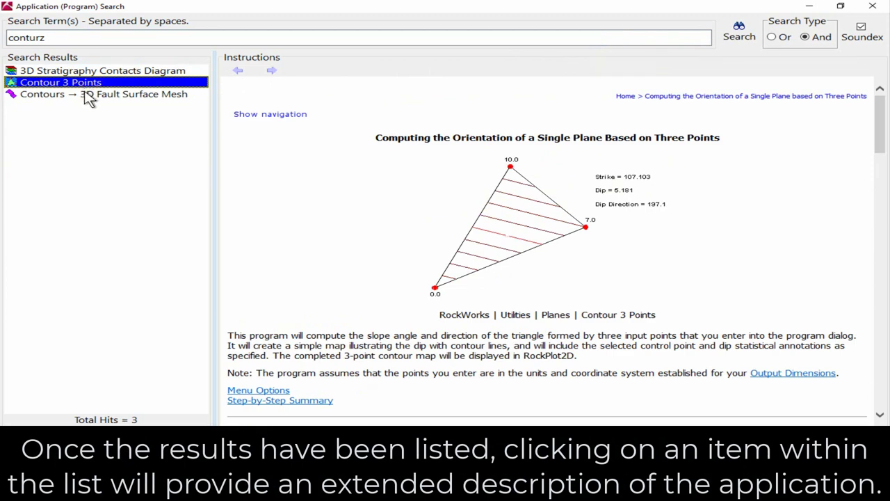
left_click(85, 94)
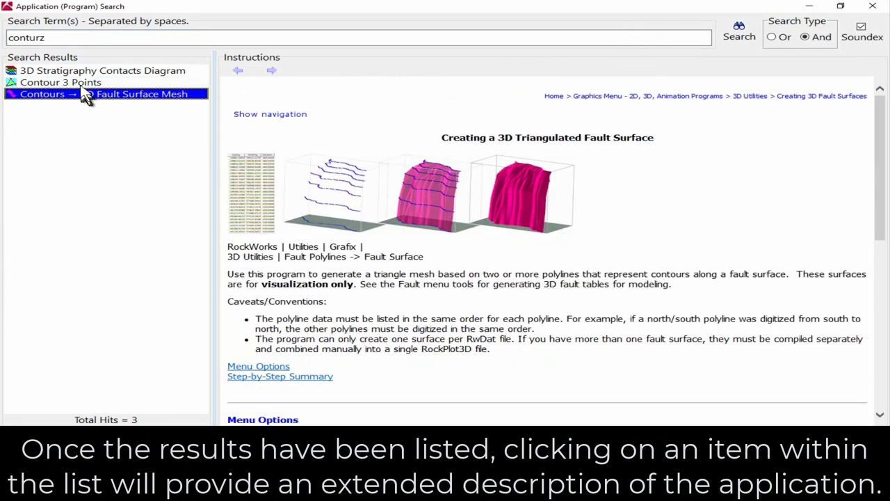
left_click(77, 72)
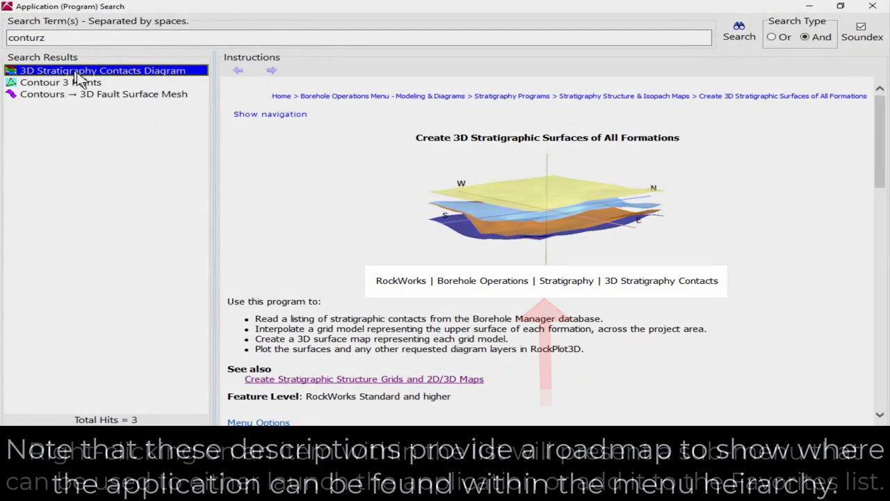
Launch 3D Stratigraphy Contacts Diagram from the search results and add it to Favorites
right_click(58, 68)
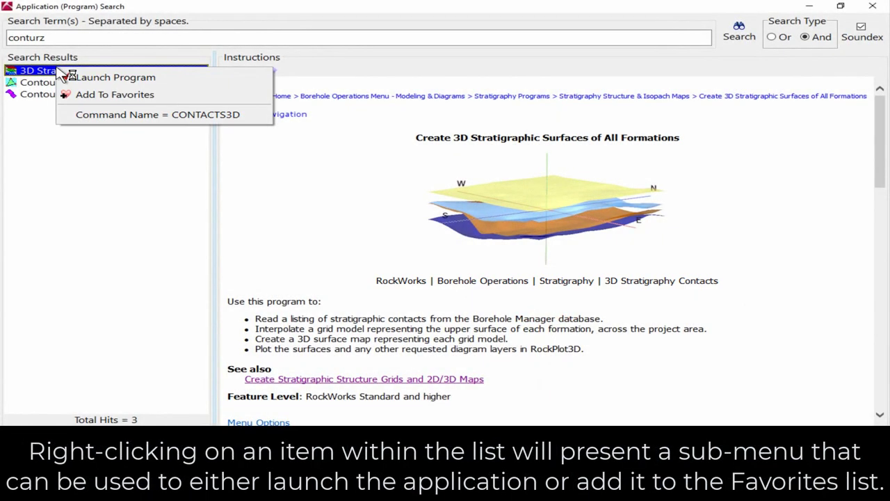
left_click(122, 80)
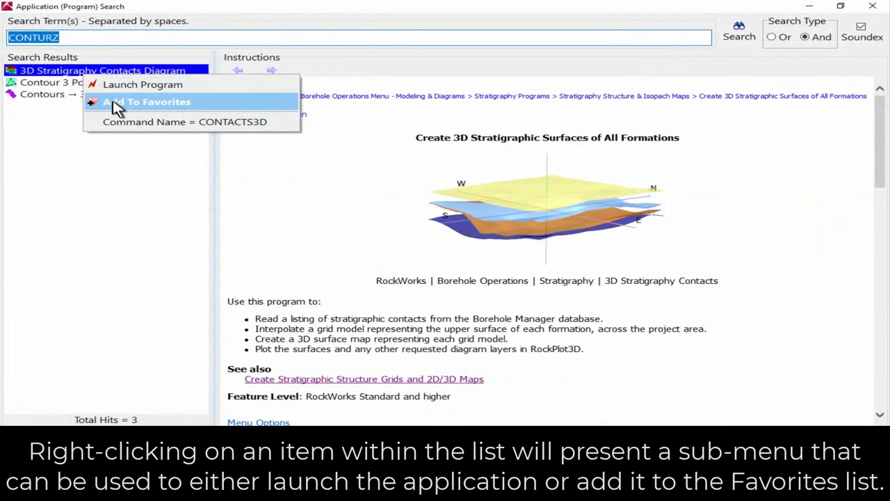
left_click(115, 104)
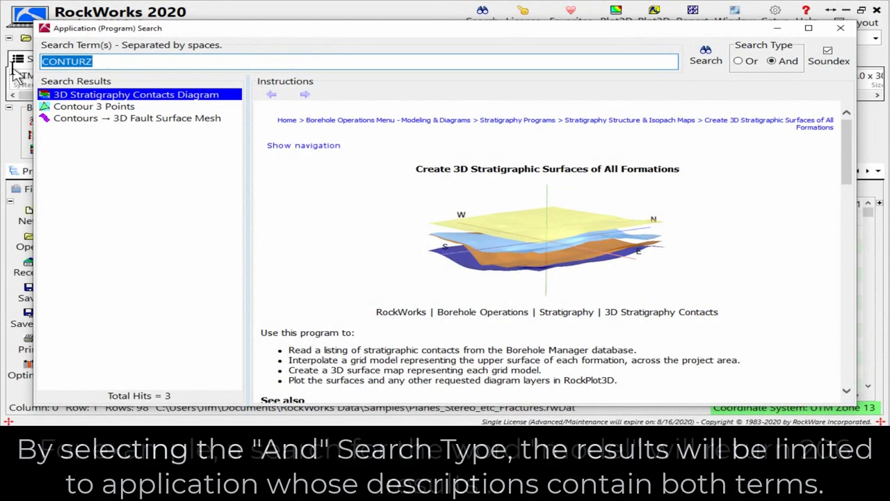
Search 'model' (206 hits), then 'lithology' (23), then 'lithology model' with And (14 hits)
type("m")
type("od")
type("el")
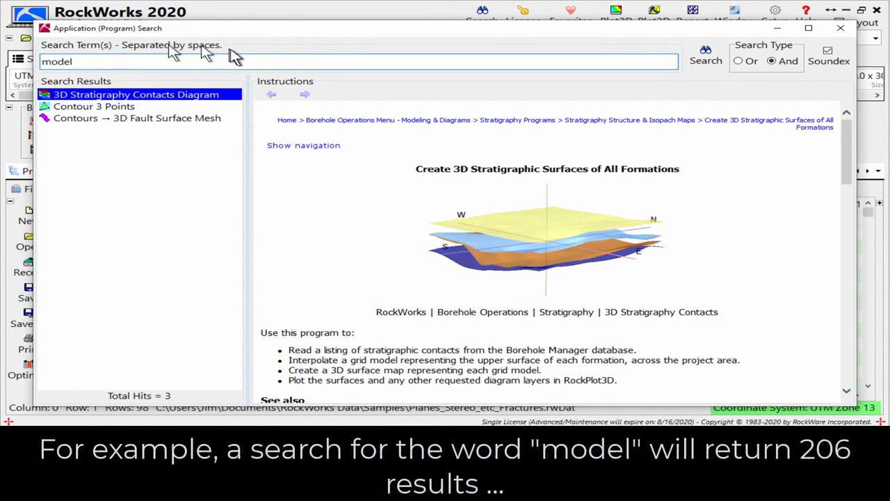
left_click(706, 61)
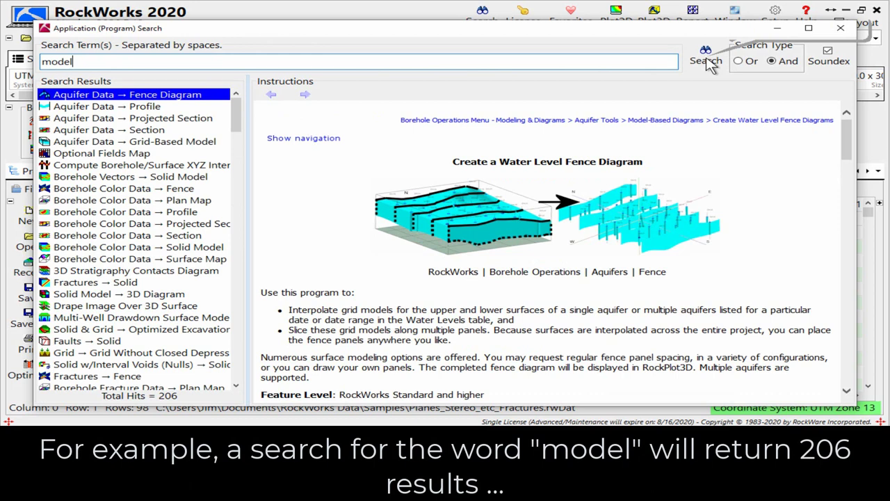
key("BackSpace")
key("BackSpace")
key("BackSpace")
type("lithology")
key("Return")
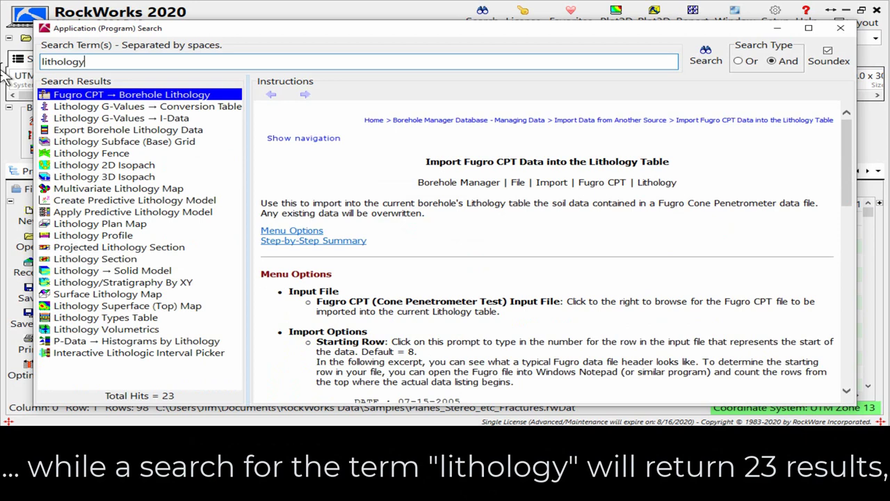
type(" model")
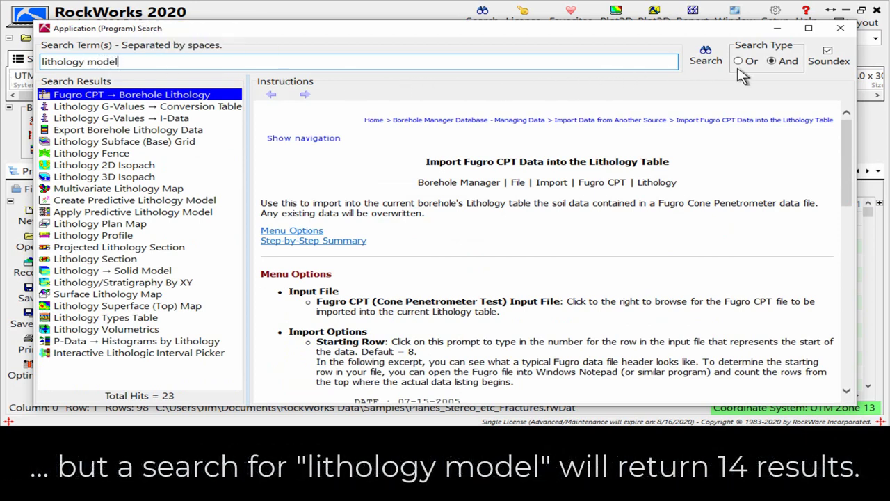
left_click(707, 60)
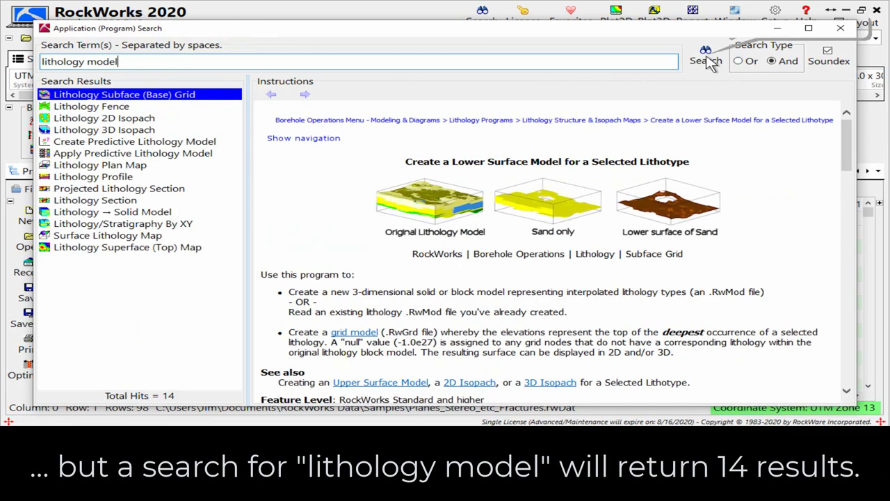